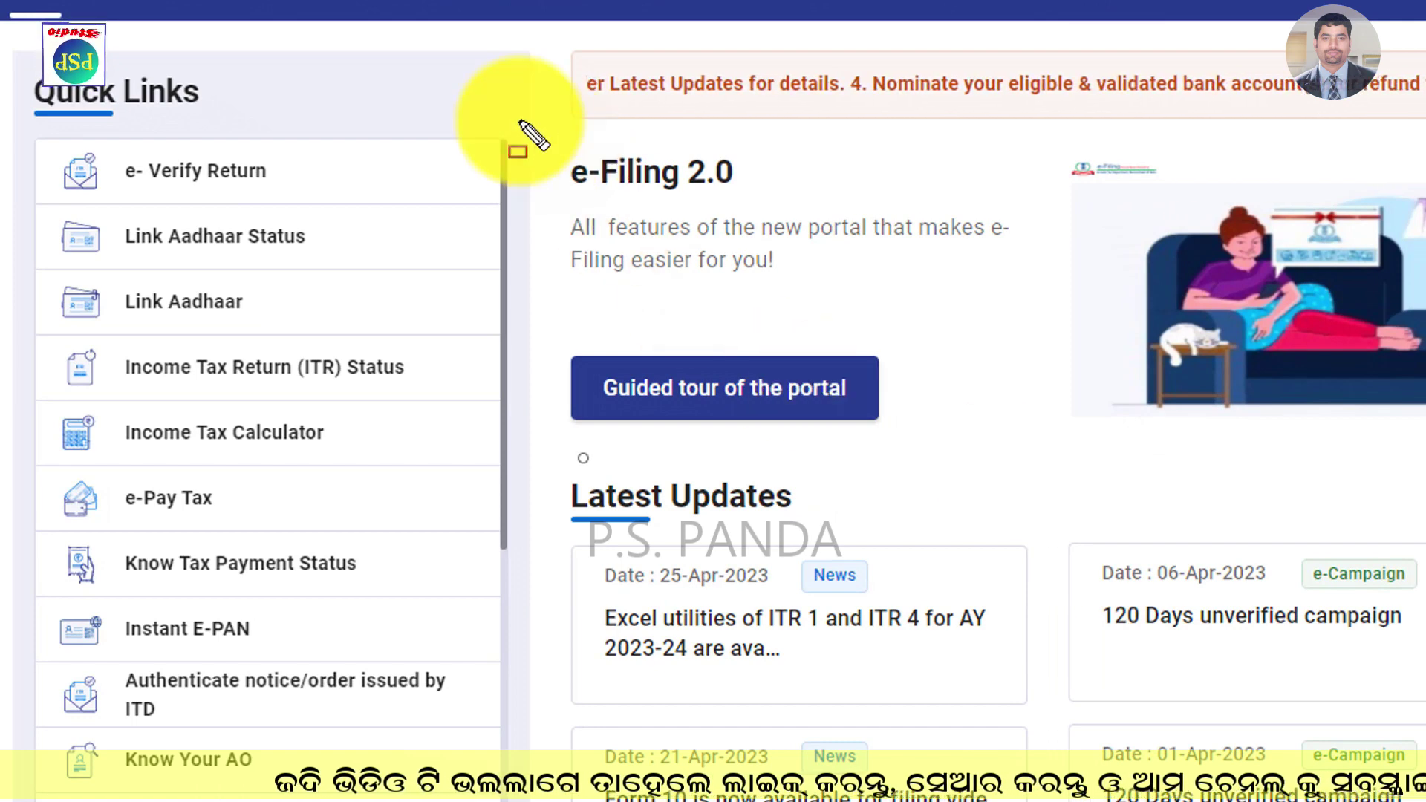
Step: Open Link Aadhaar Status from Quick Links to reach the PAN and Aadhaar Number form
mouse_move(35, 198)
mouse_down()
mouse_move(118, 261)
mouse_move(501, 274)
mouse_up()
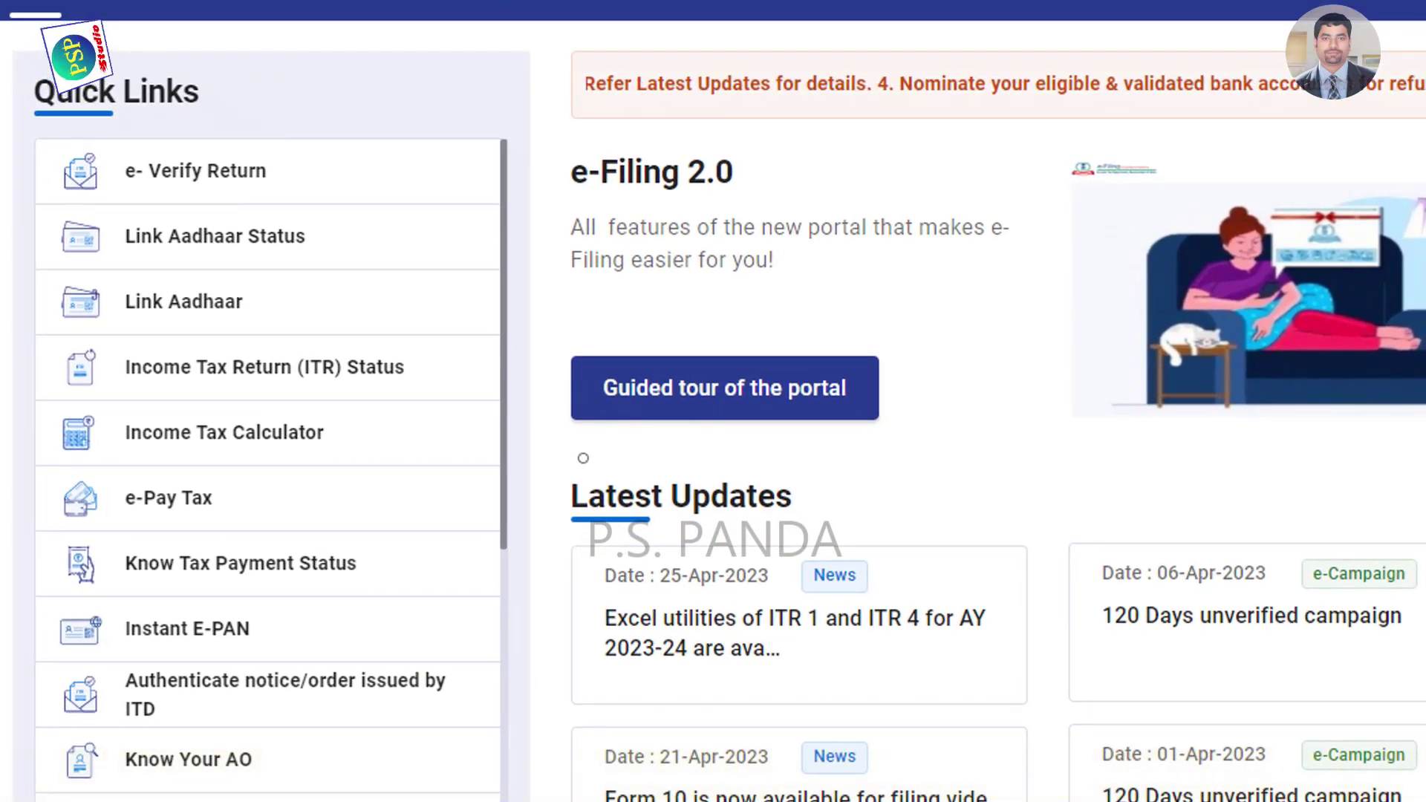
drag(37, 201, 498, 272)
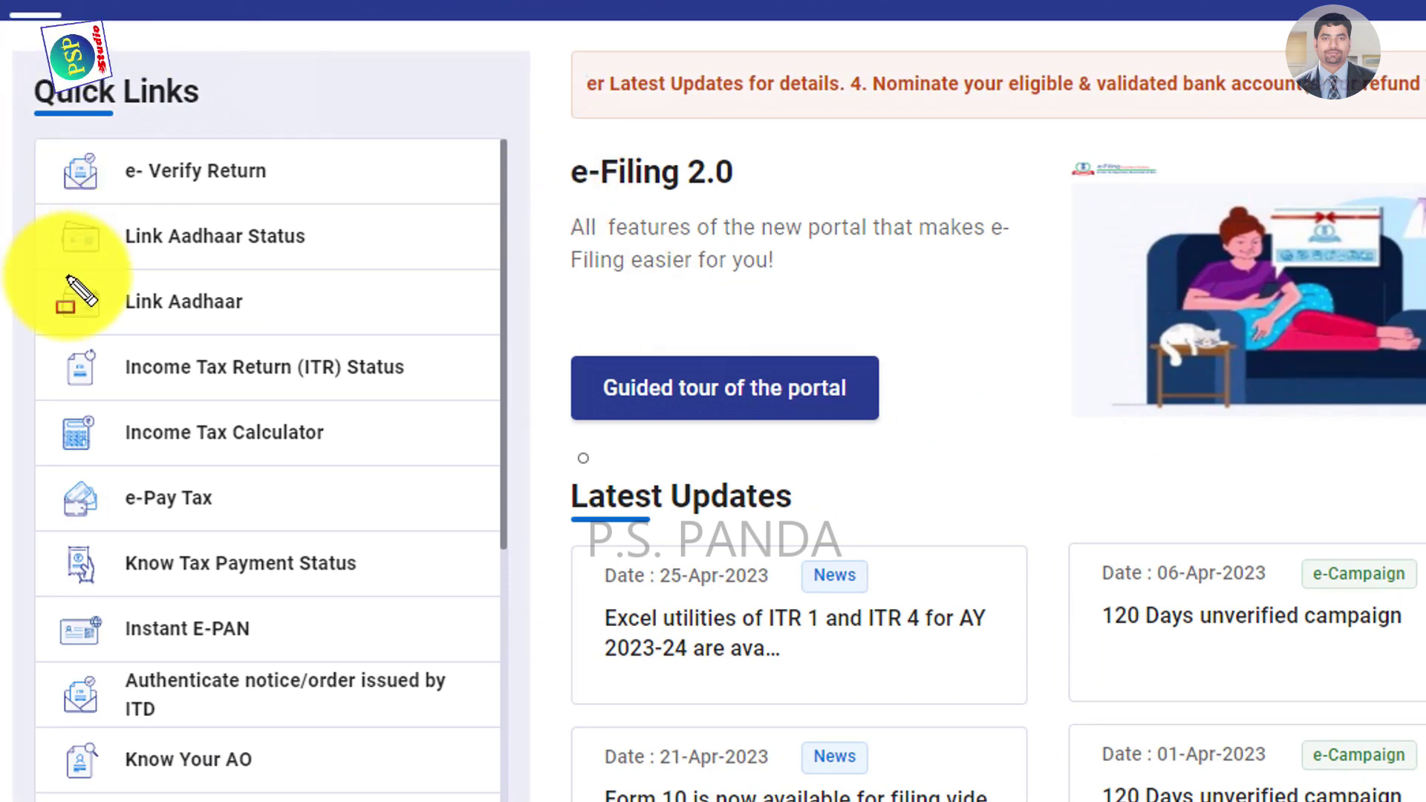
drag(36, 200, 350, 272)
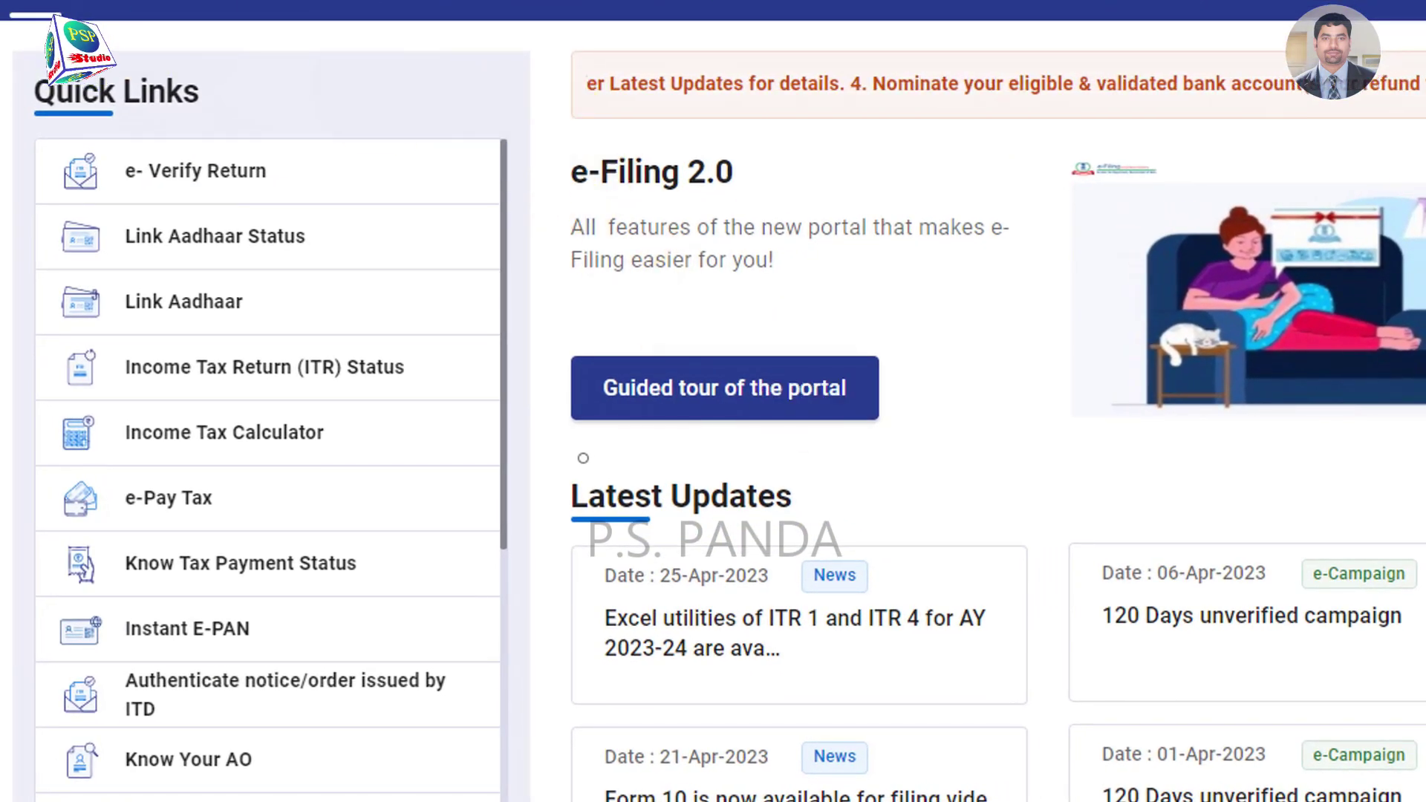
drag(35, 199, 353, 273)
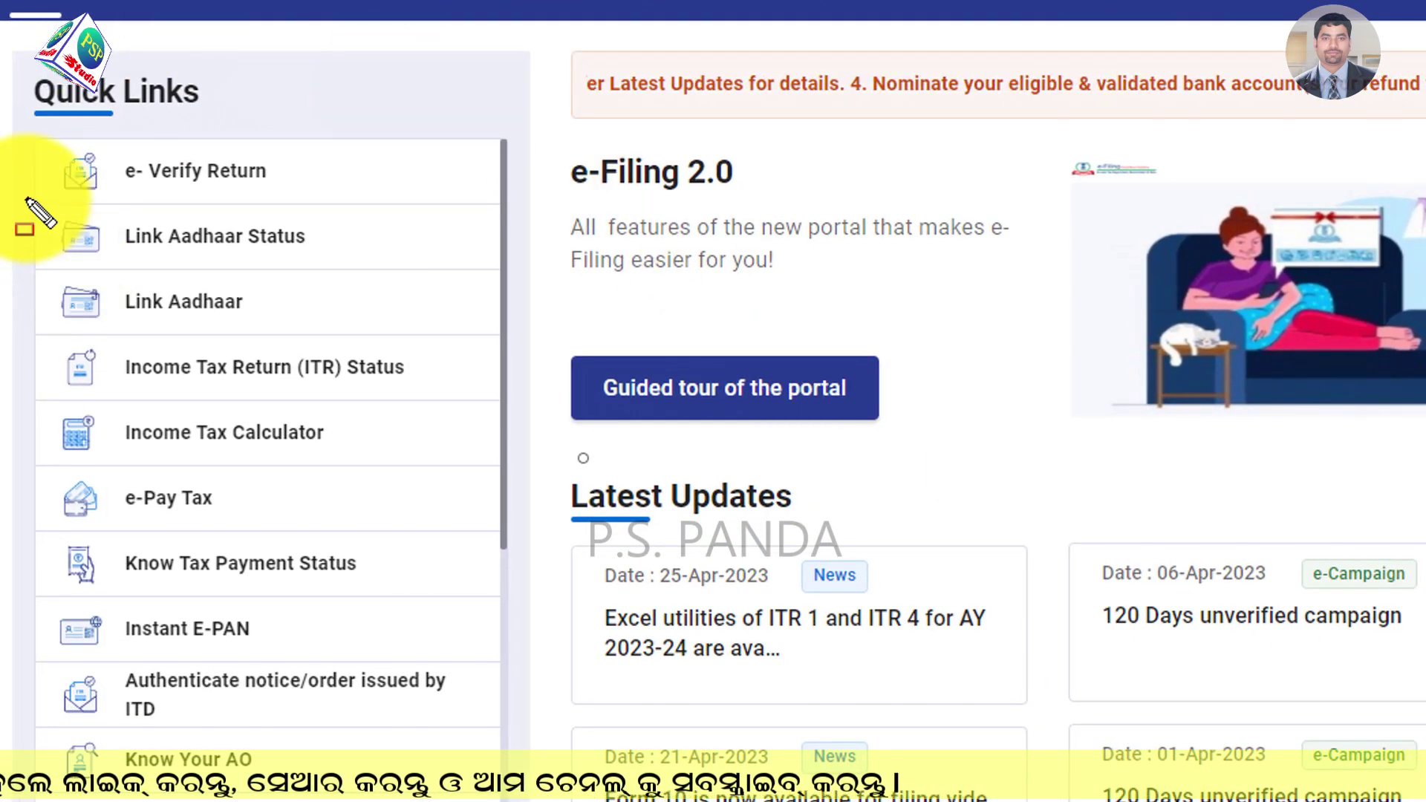
mouse_move(34, 199)
mouse_down()
mouse_move(319, 271)
mouse_move(502, 273)
mouse_up()
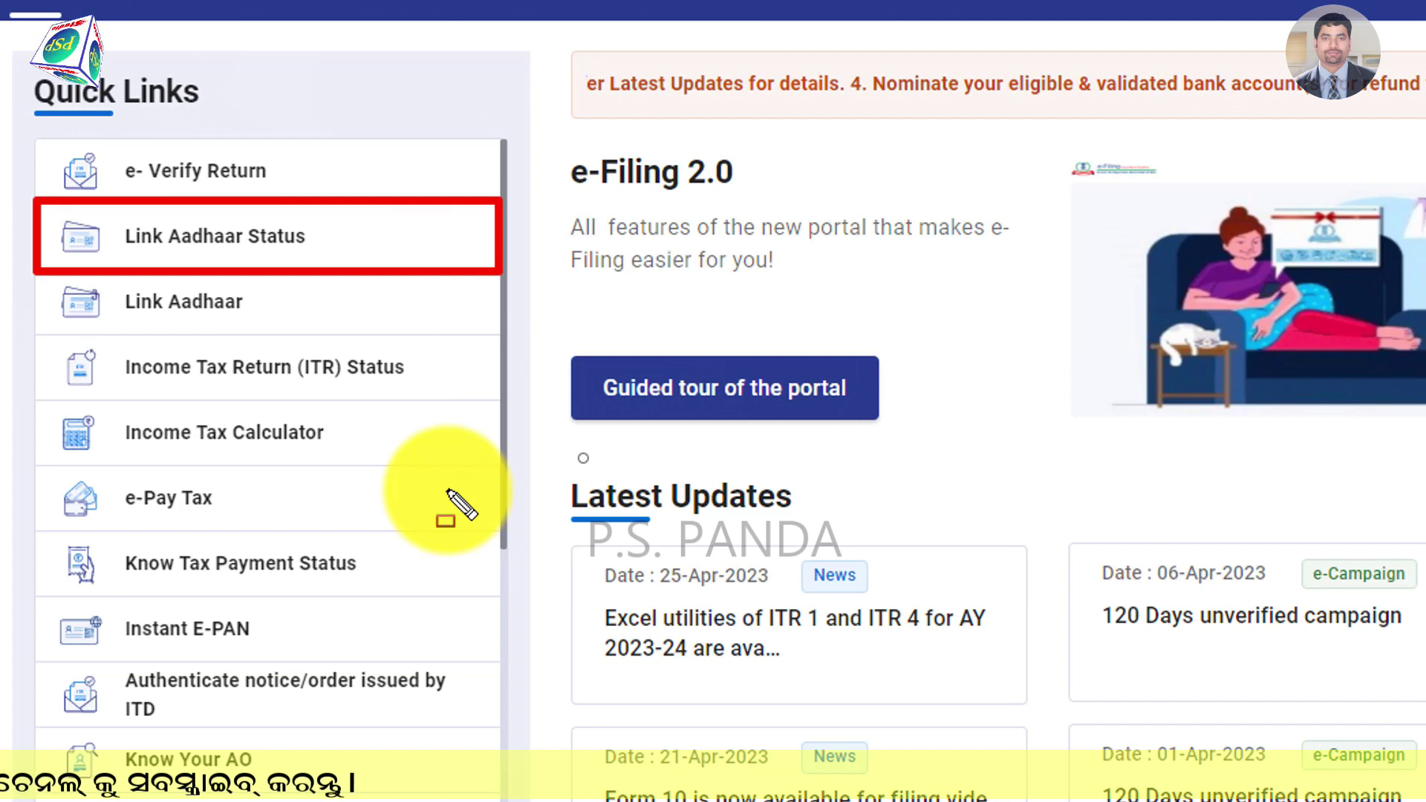
key(Escape)
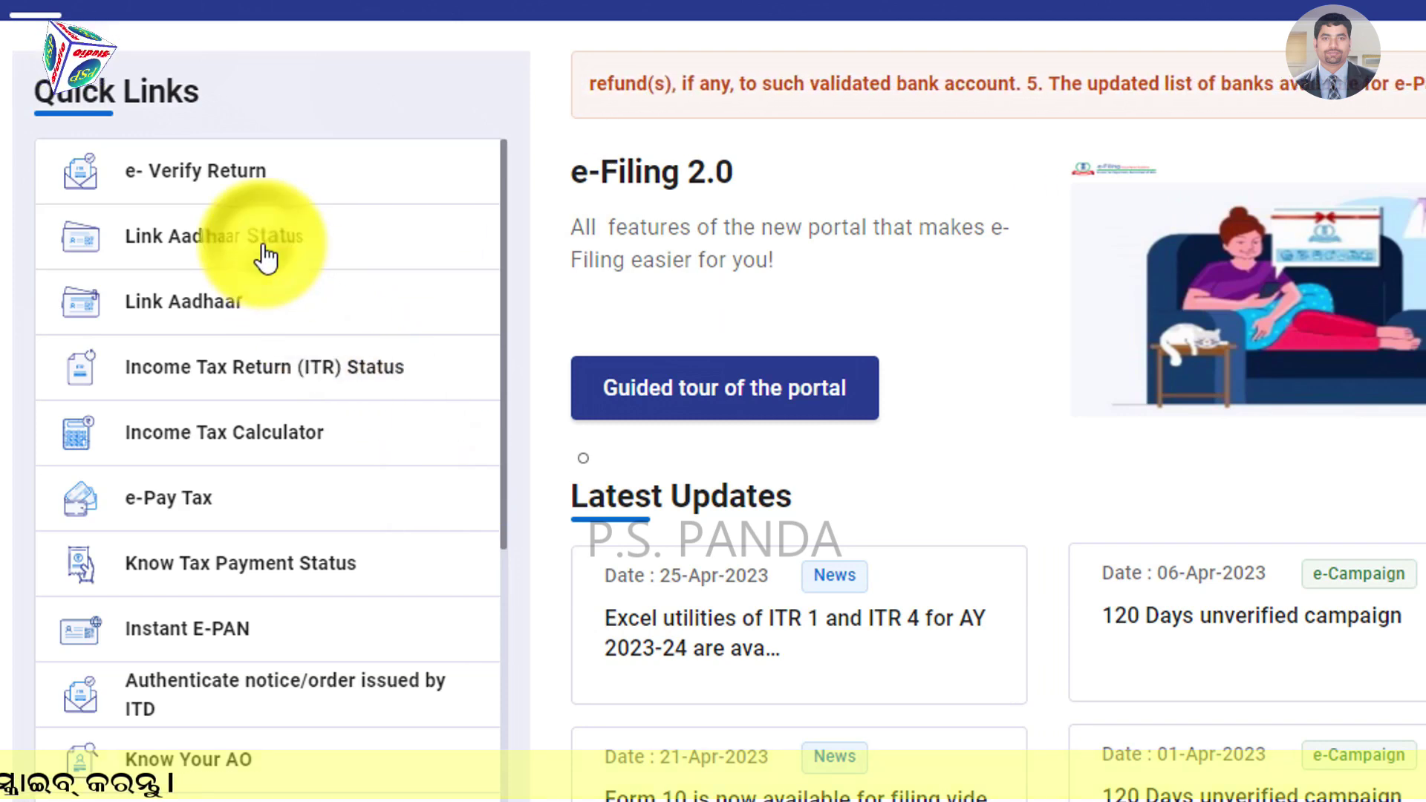
click(266, 258)
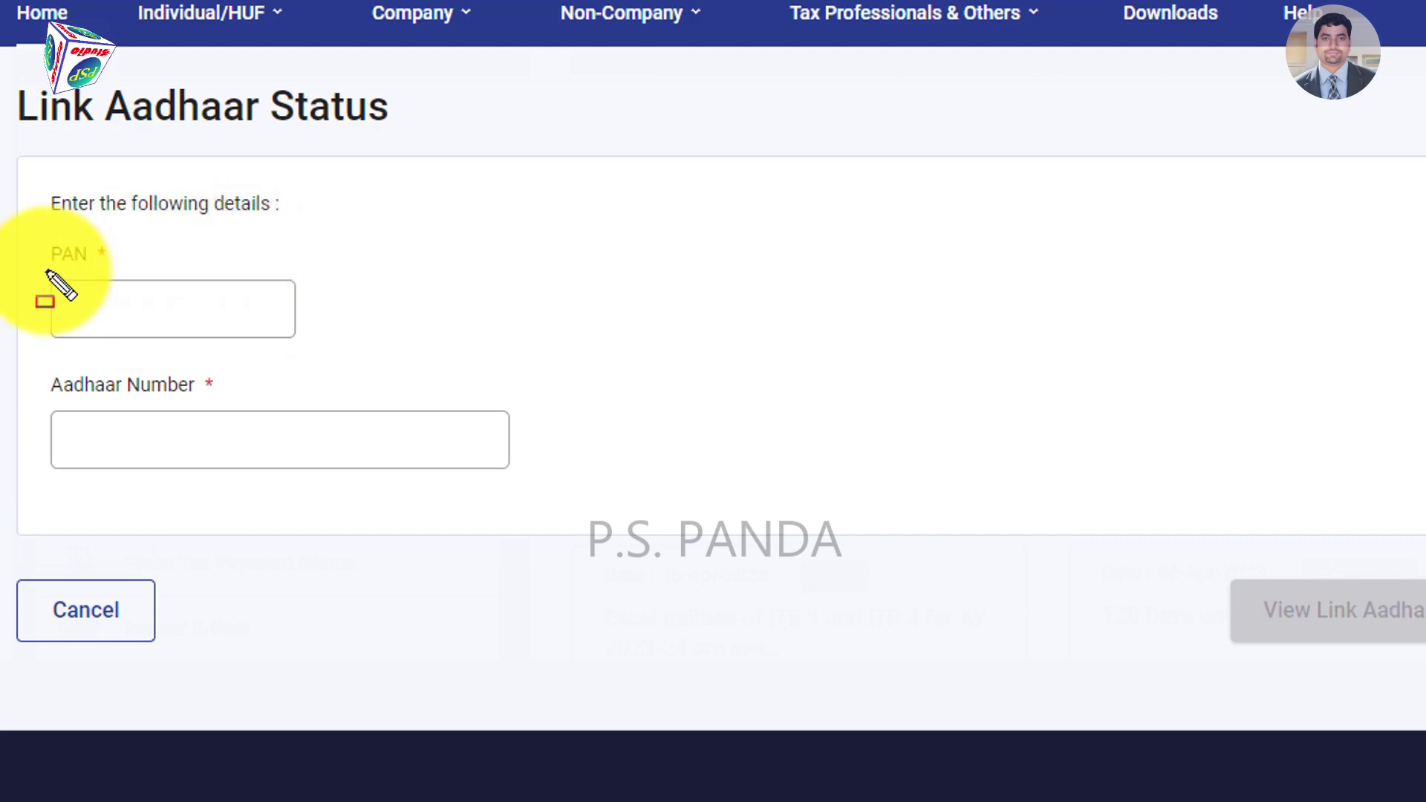
drag(22, 226, 338, 357)
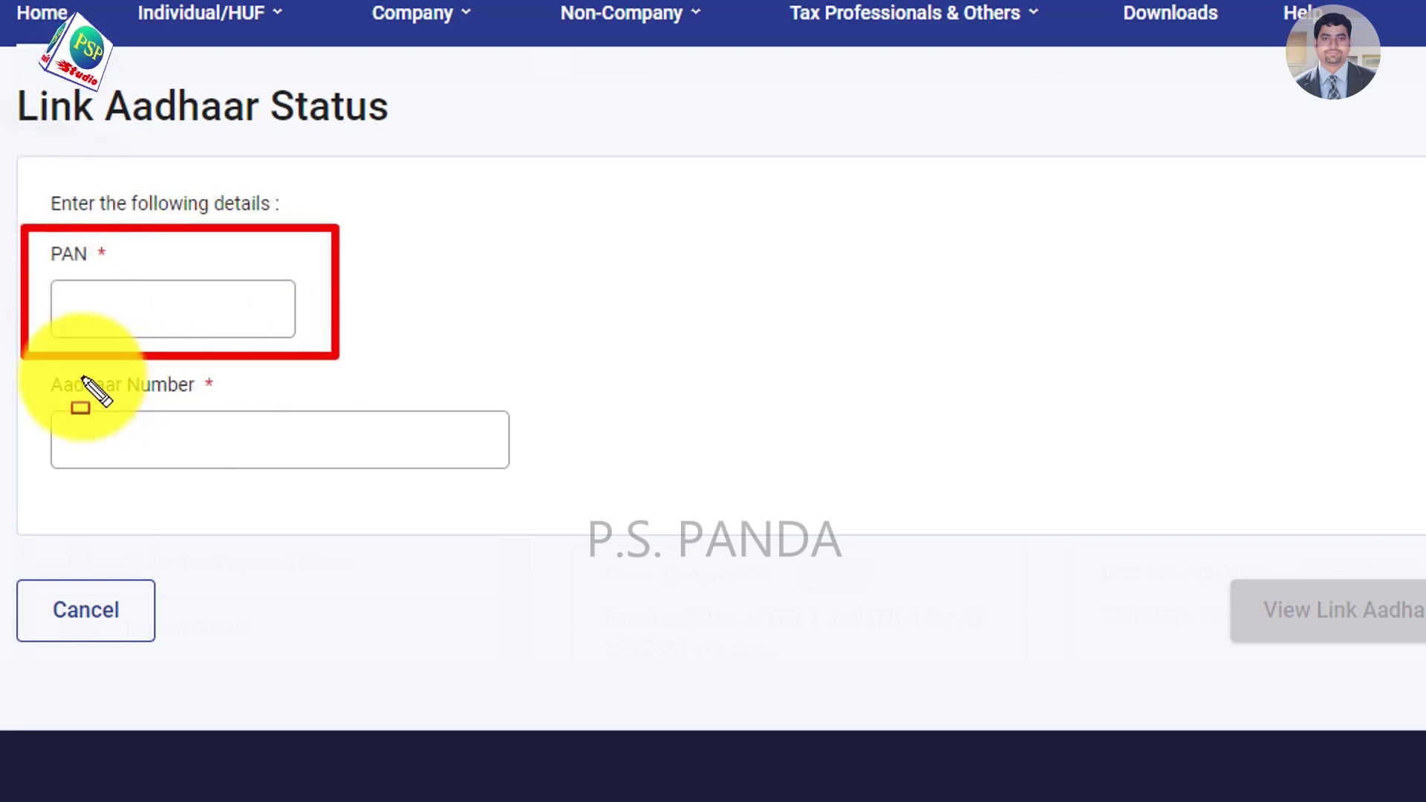
drag(24, 362, 548, 475)
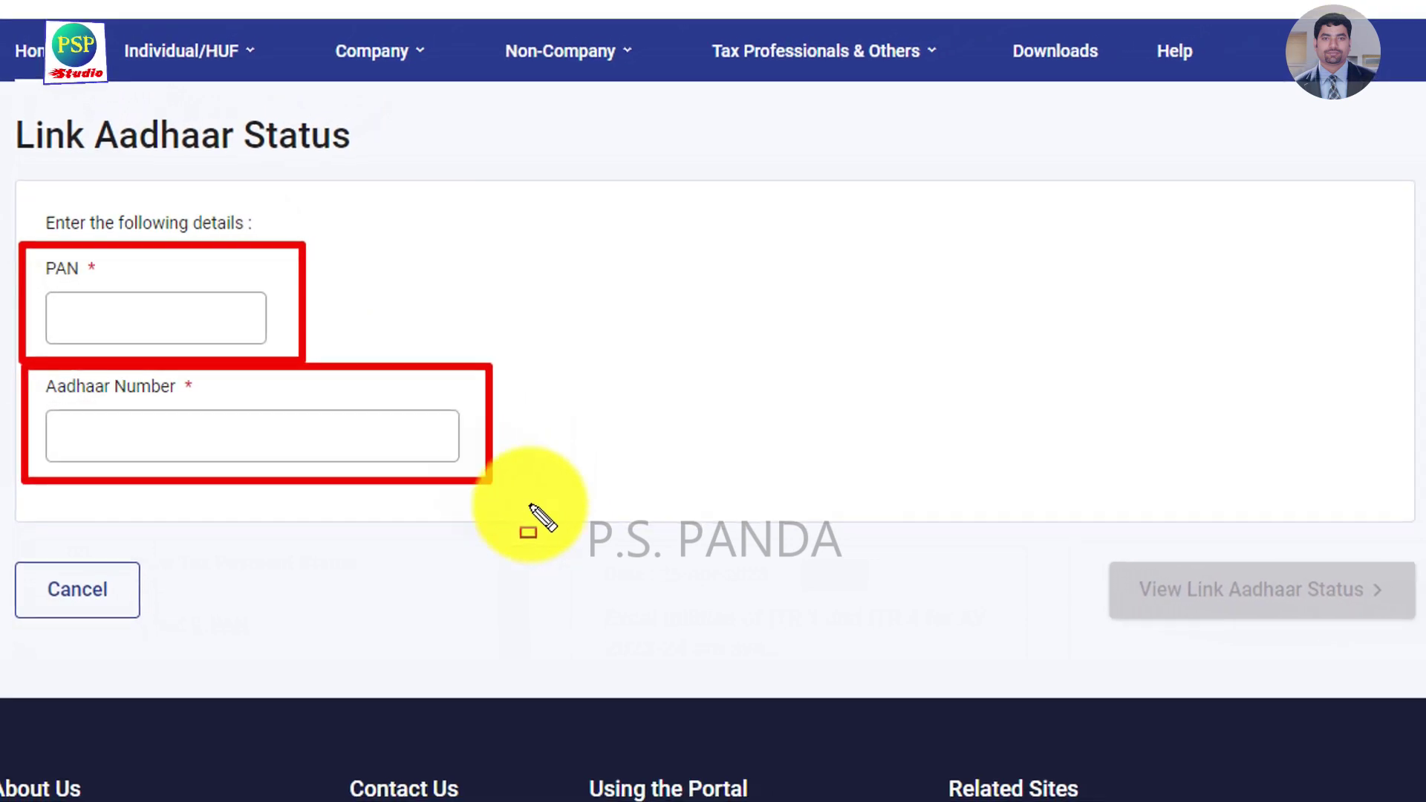
drag(1070, 536, 1420, 641)
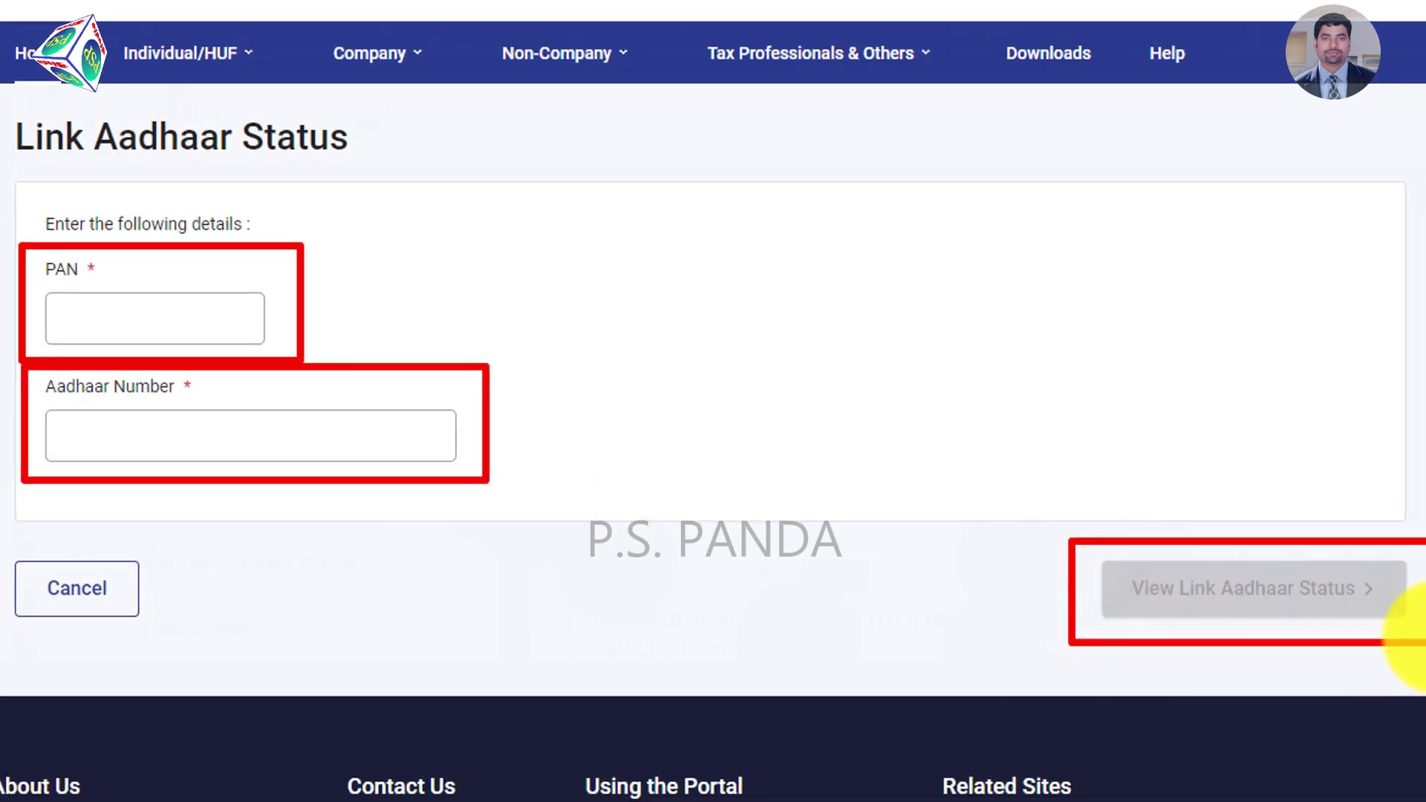
key(Escape)
Step: Enter the PAN and Aadhaar number, view the link status, and close the not-linked result
click(176, 318)
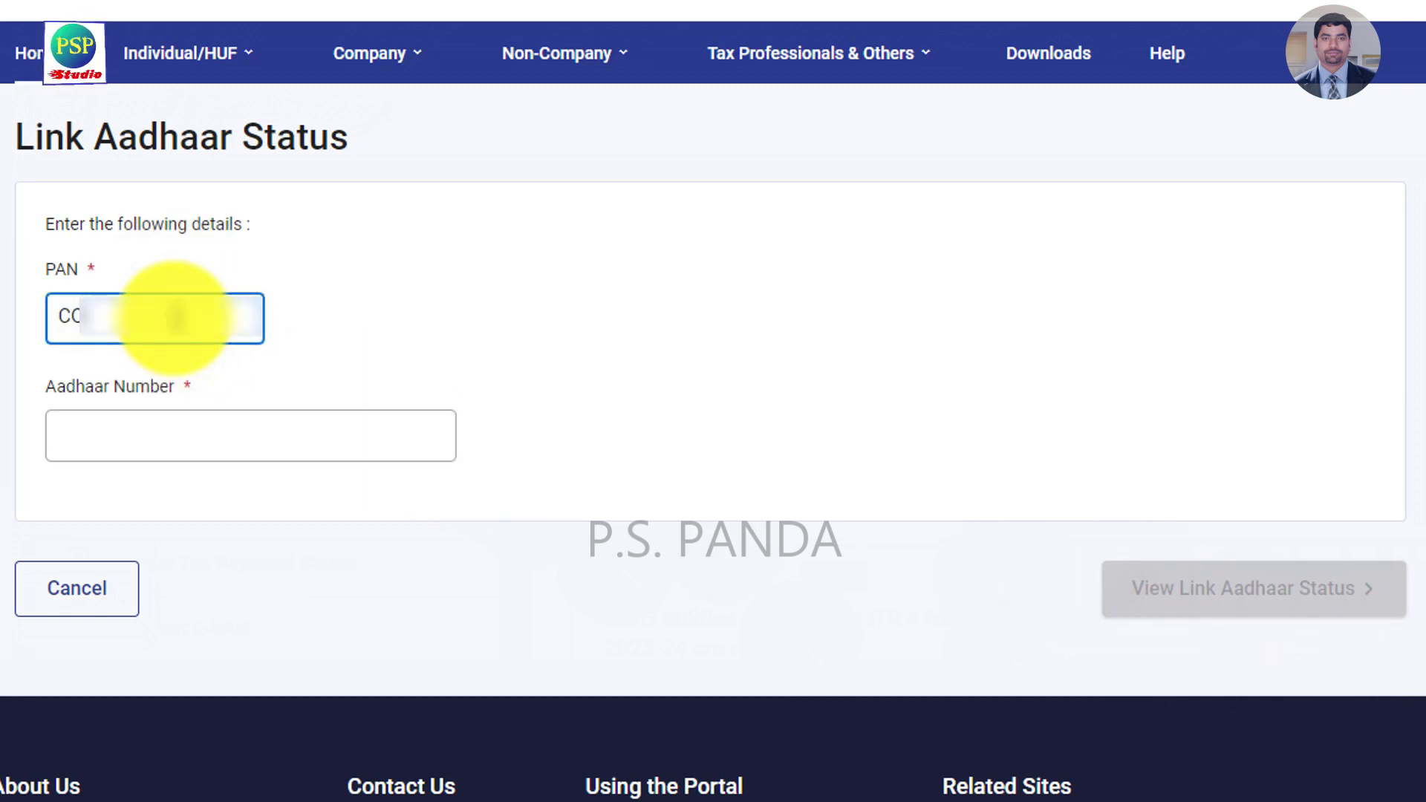
click(160, 429)
key(ctrl+v)
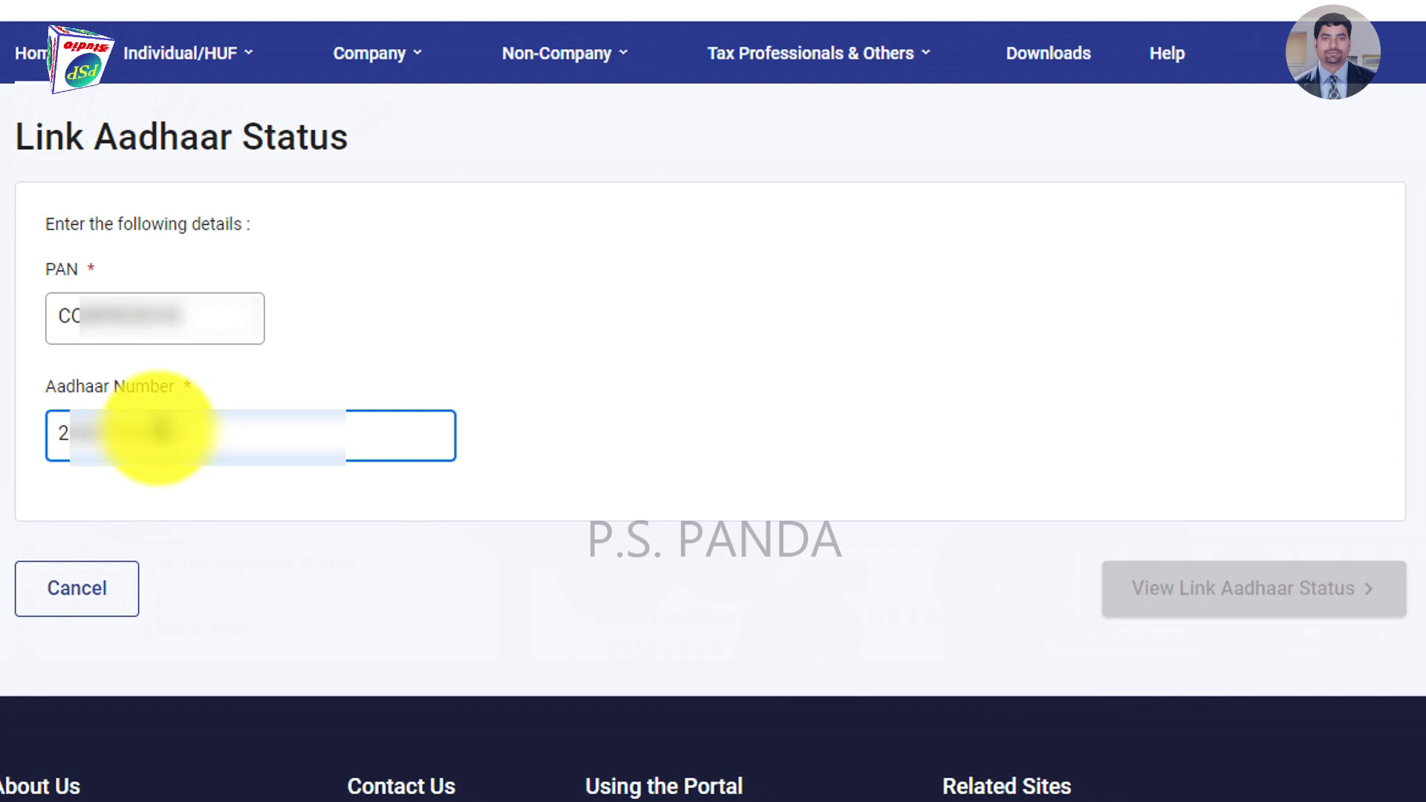
click(1201, 592)
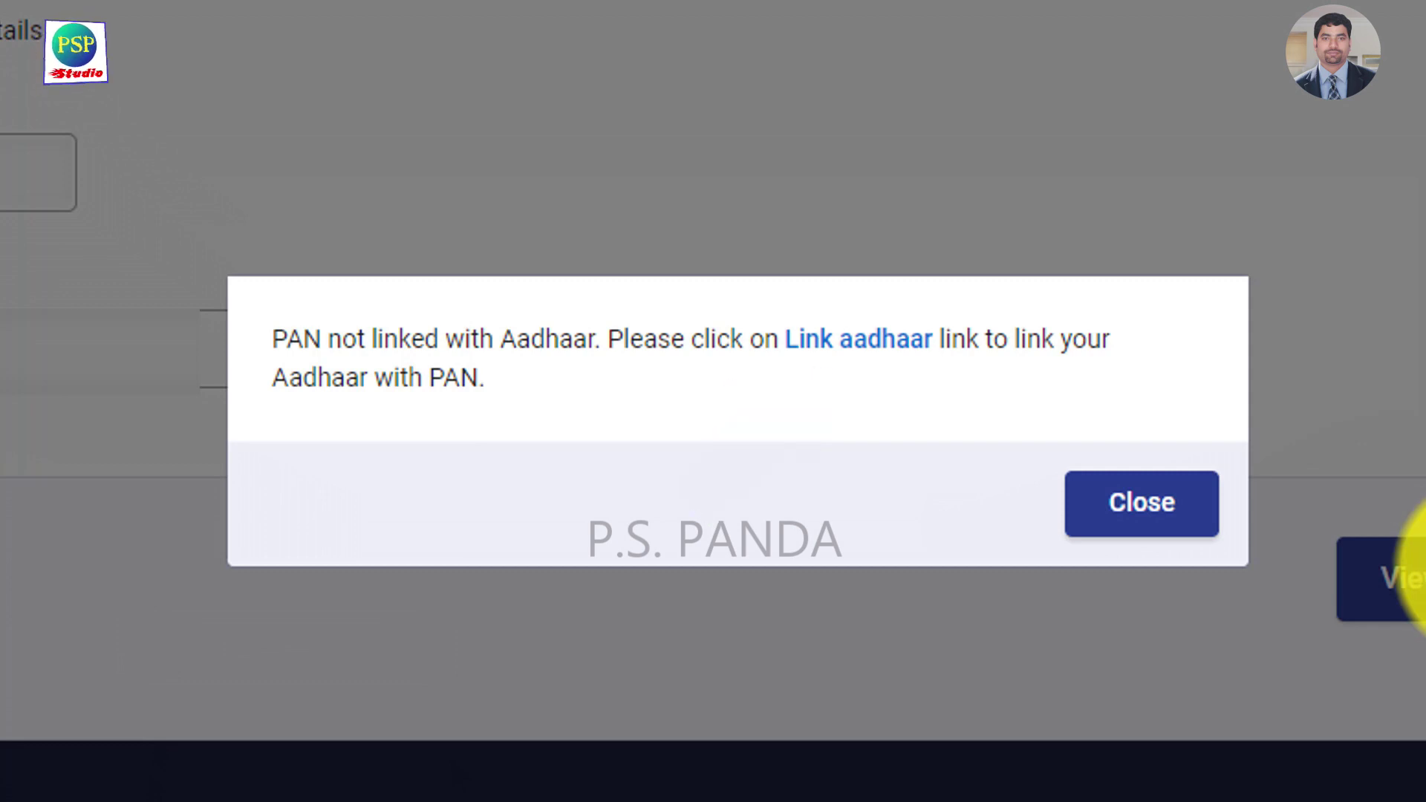
click(1420, 568)
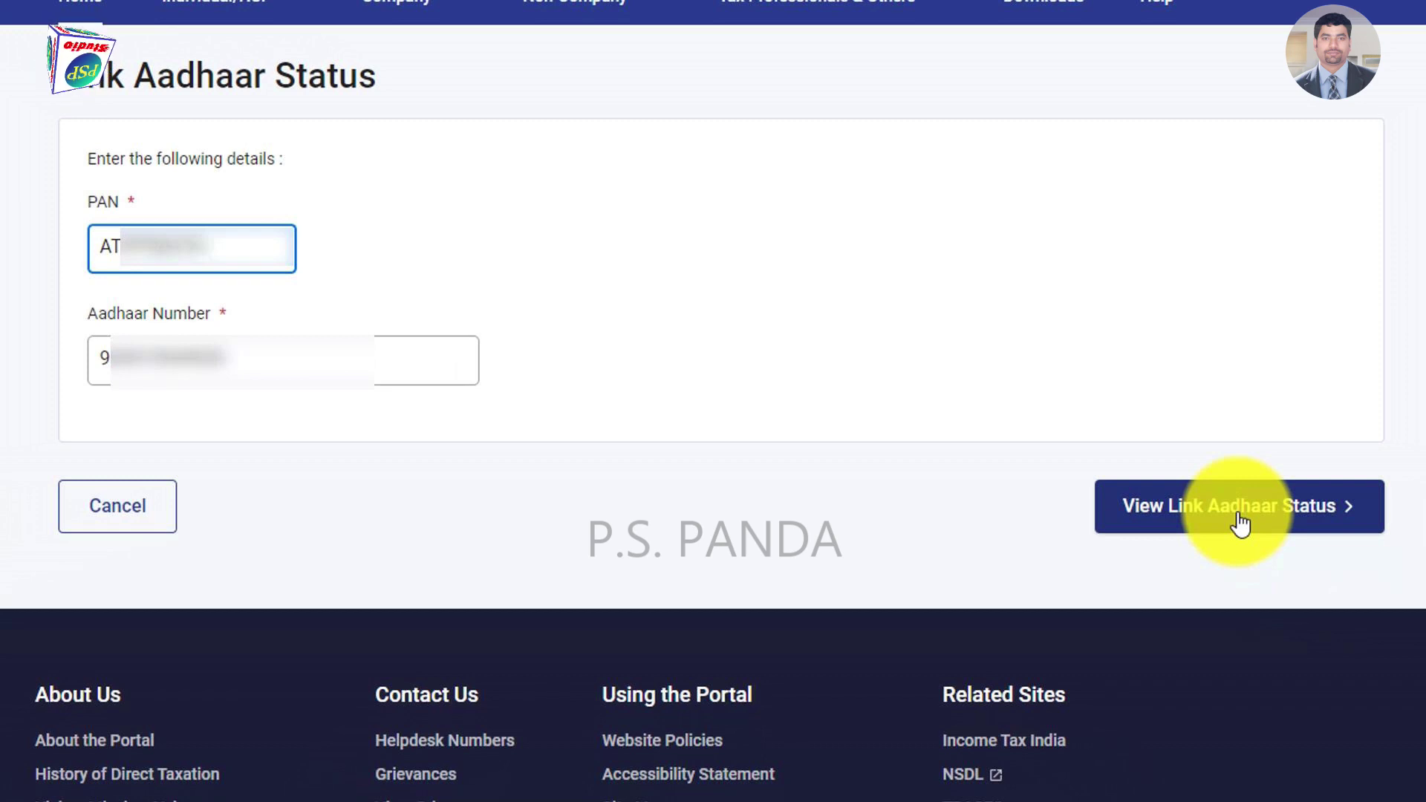
Step: View the link status for the second PAN and Aadhaar pair
click(1244, 518)
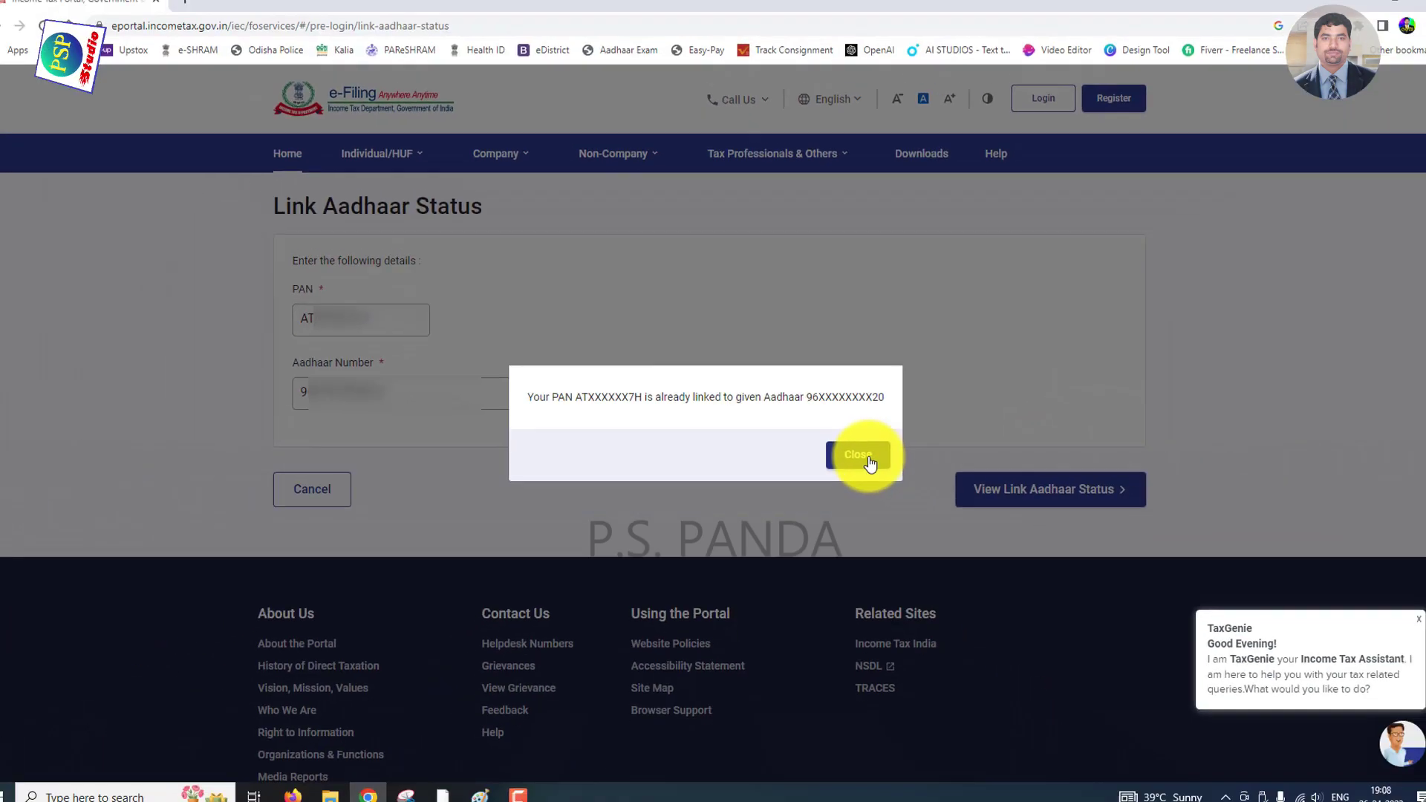
Step: Close the message confirming the PAN is already linked to the Aadhaar
click(862, 459)
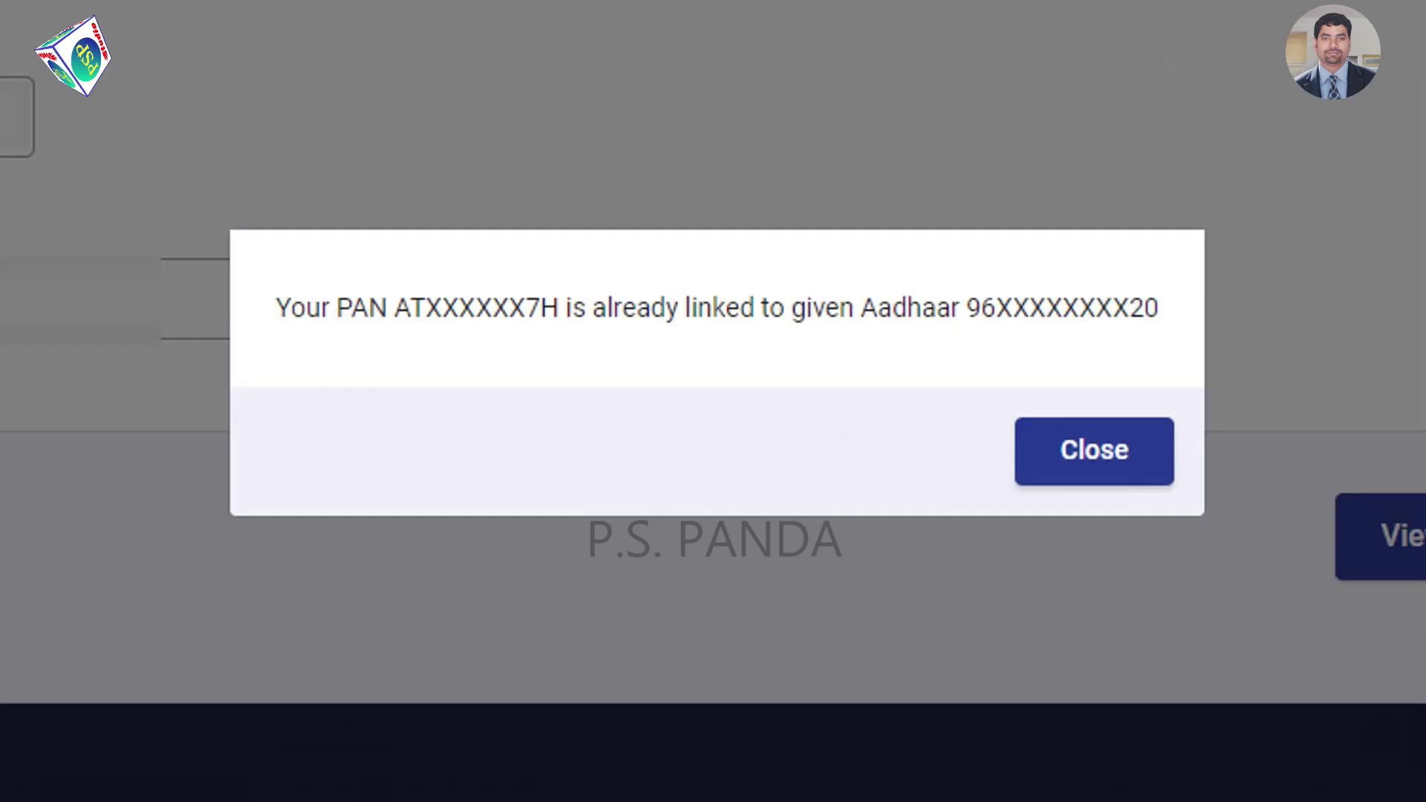